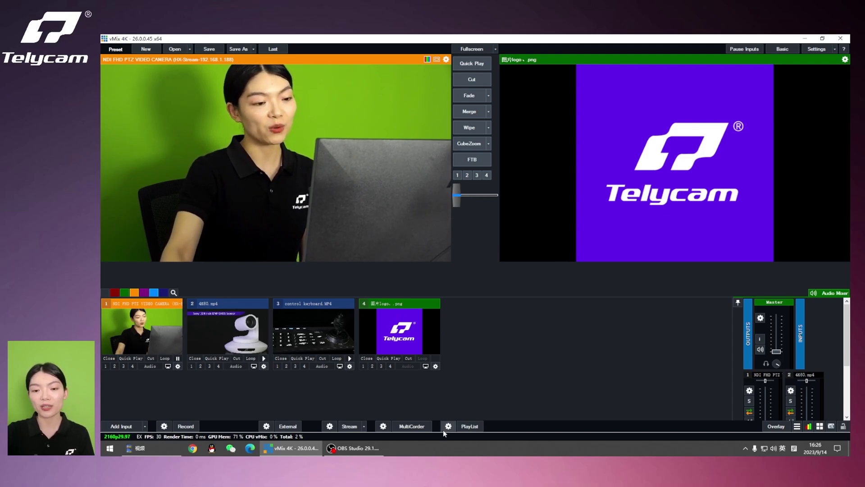
# Create a new empty playlist named 'Opening of Zoe's show' and select it.
pyautogui.click(469, 426)
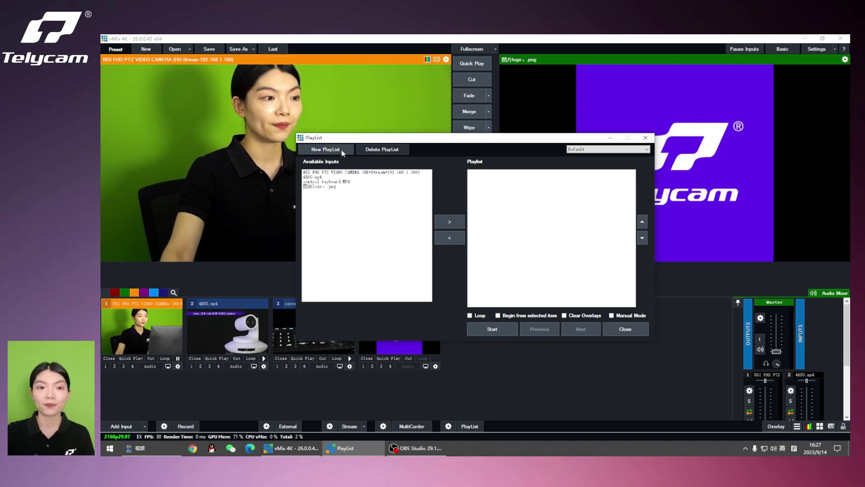
pyautogui.click(335, 152)
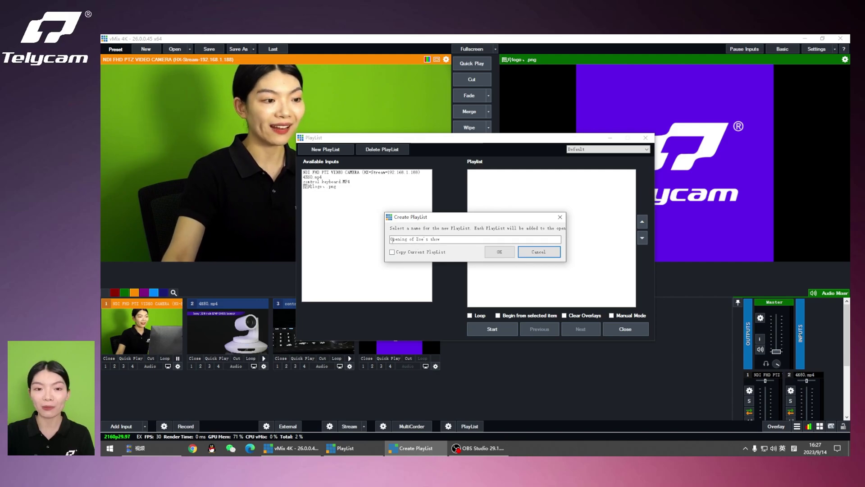
pyautogui.click(504, 253)
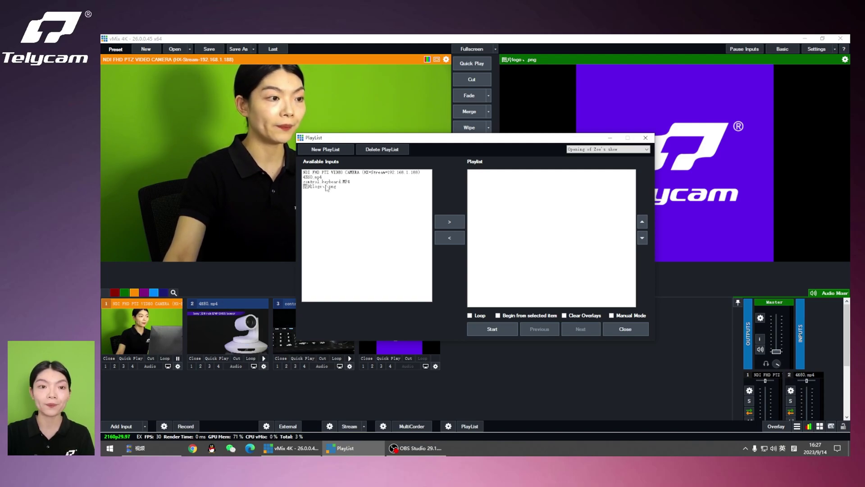
# Add the logo image, 4K60.mp4, the NDI camera and control keyboard.MP4 to the playlist, in that order.
pyautogui.click(322, 189)
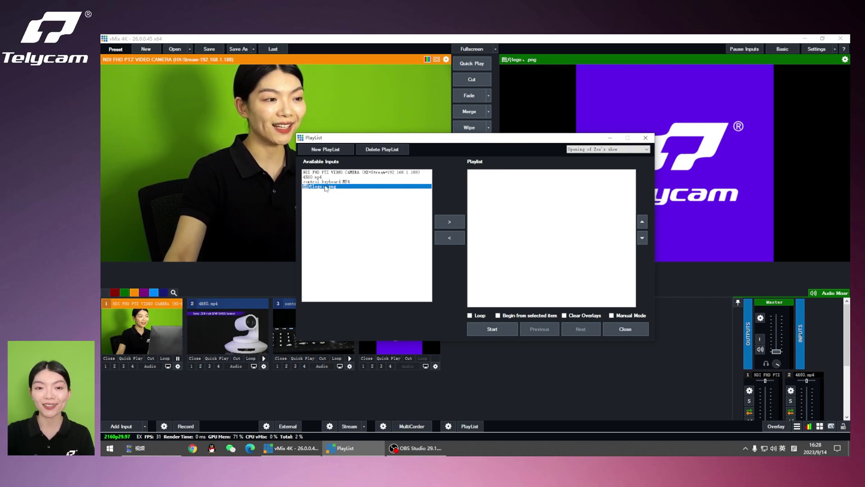
pyautogui.click(456, 225)
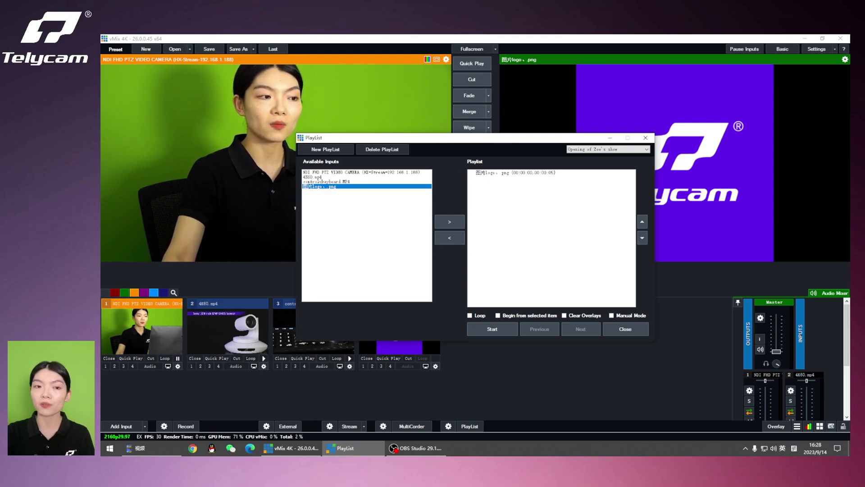
pyautogui.click(318, 177)
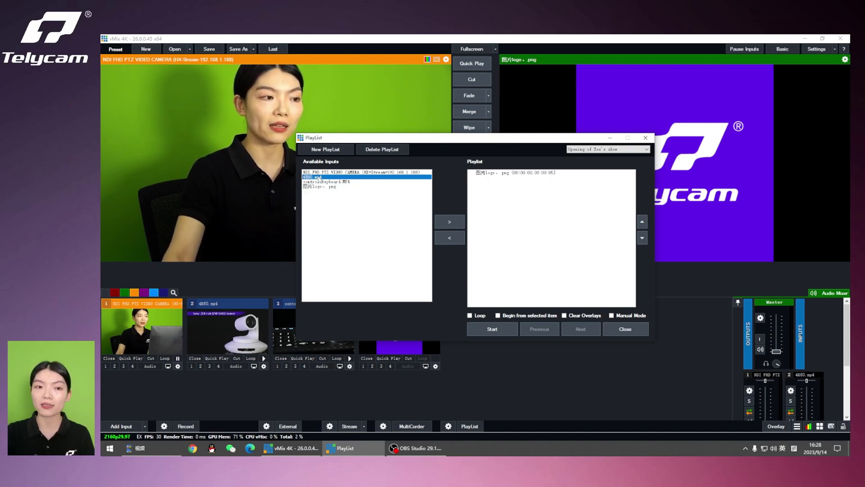
pyautogui.click(451, 222)
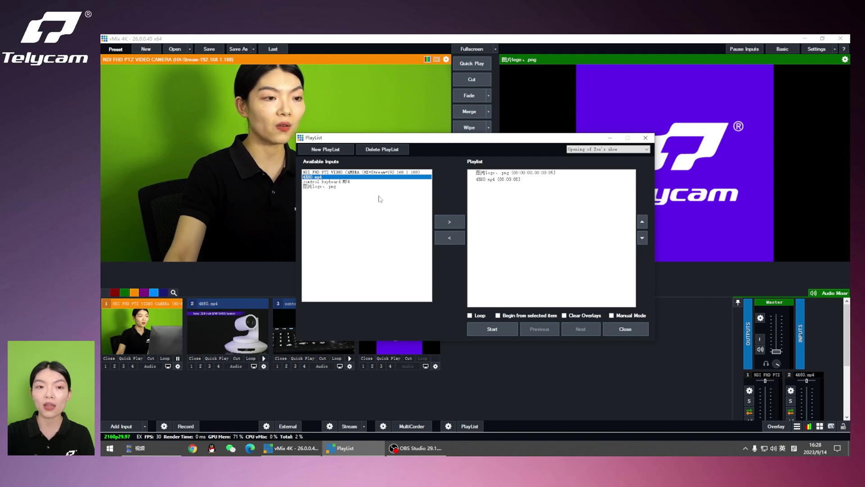
pyautogui.click(450, 223)
pyautogui.click(336, 182)
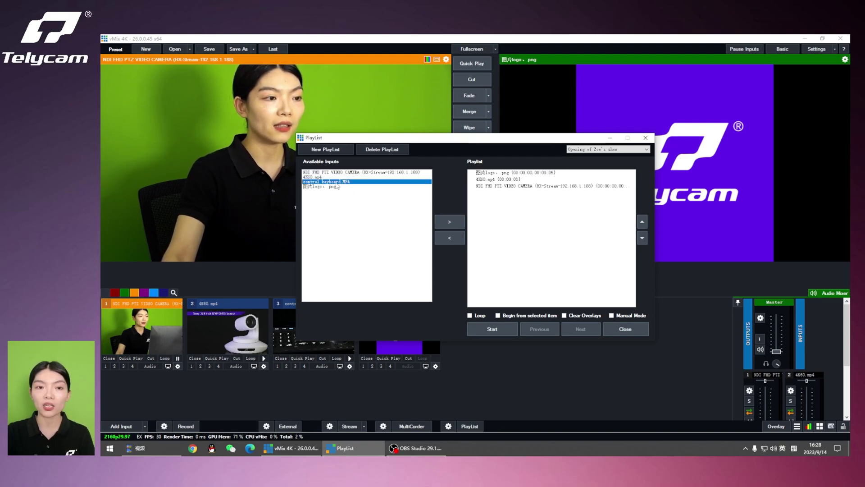
pyautogui.click(449, 222)
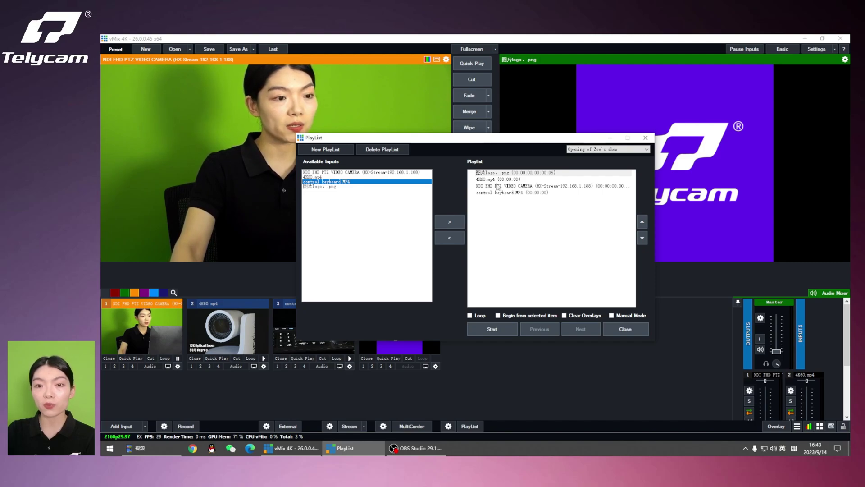
pyautogui.click(497, 180)
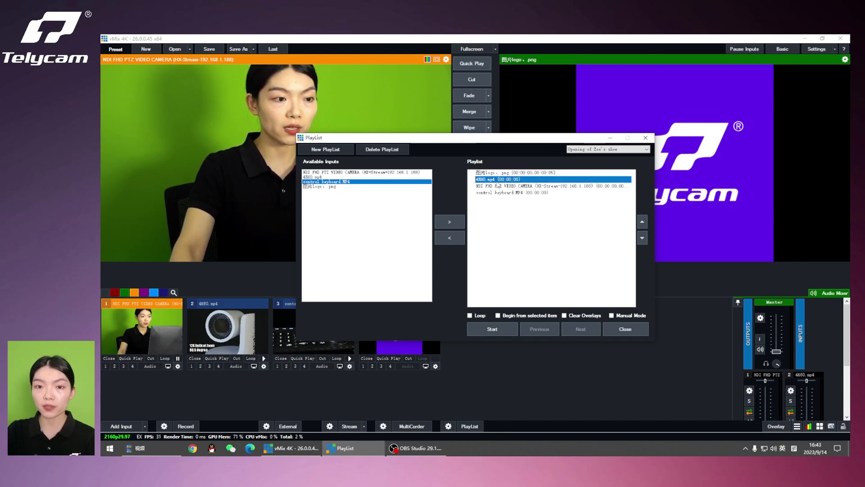
pyautogui.click(456, 244)
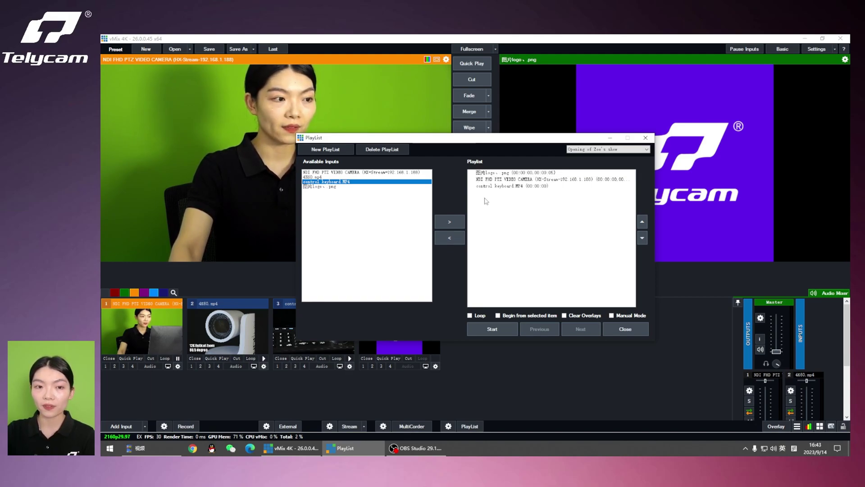
pyautogui.click(318, 177)
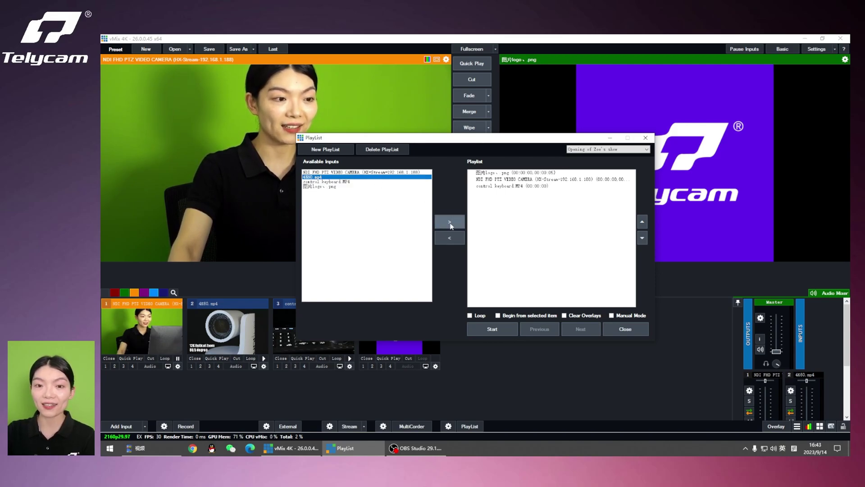
pyautogui.click(449, 223)
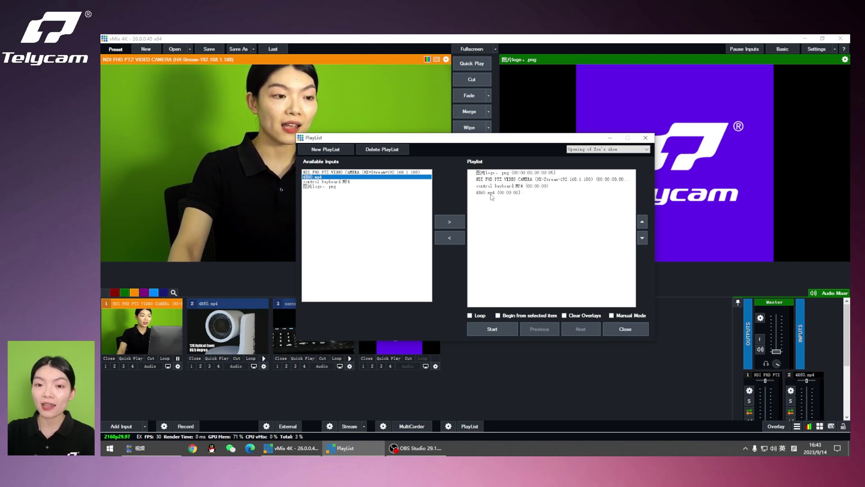
pyautogui.click(494, 193)
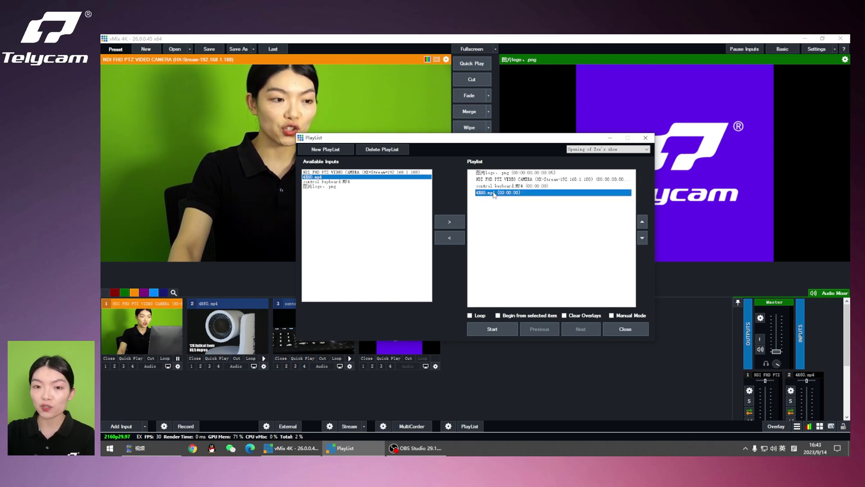
pyautogui.click(644, 226)
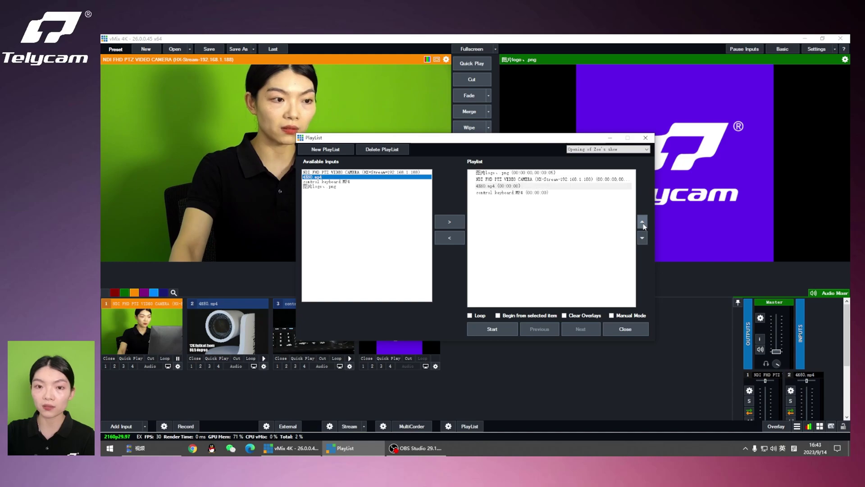
pyautogui.click(643, 225)
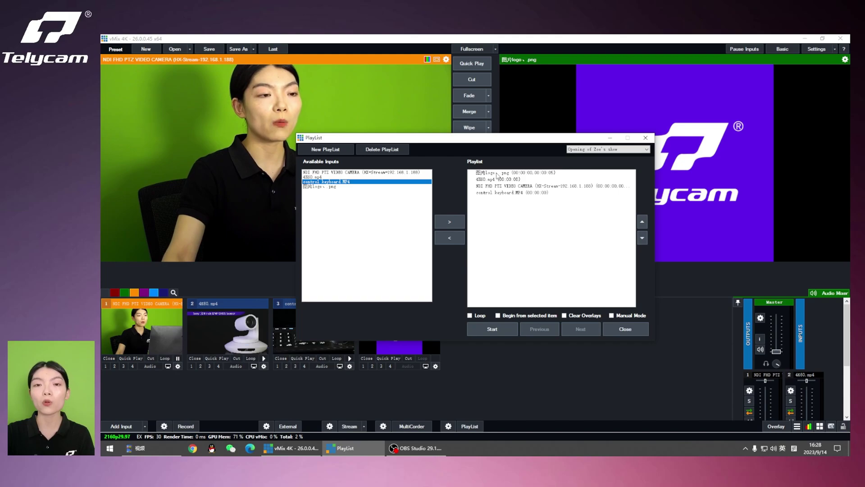
# Give the logo entry a 00:00:03 duration, Slide transition and Normal display type.
pyautogui.doubleClick(497, 175)
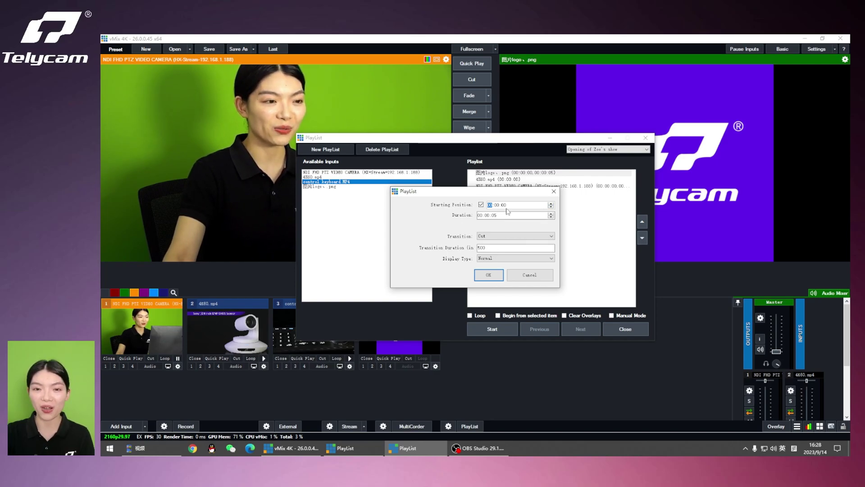
pyautogui.click(514, 216)
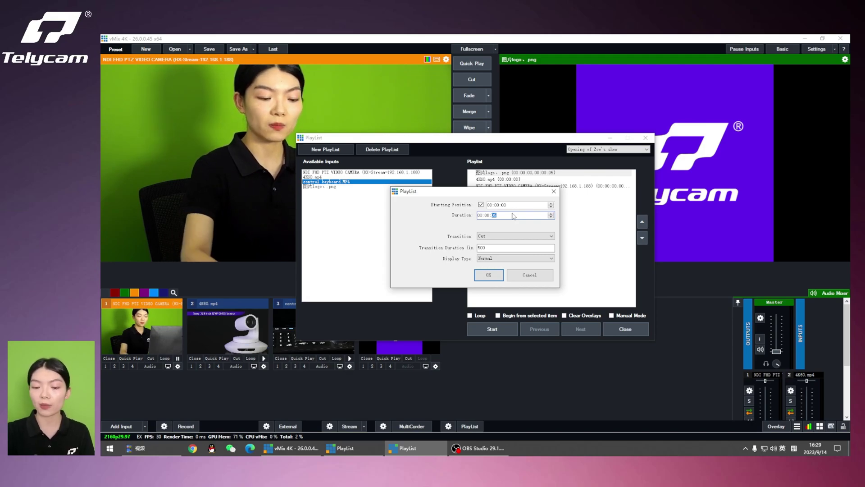
pyautogui.write('0')
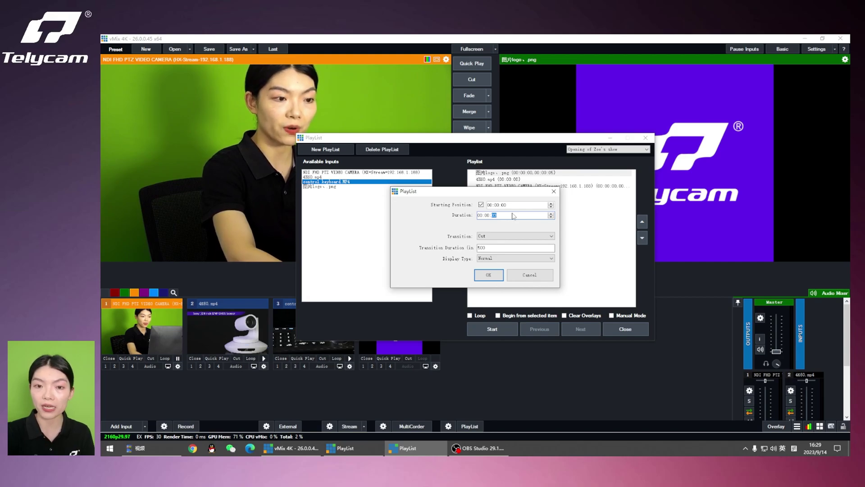
pyautogui.write('3')
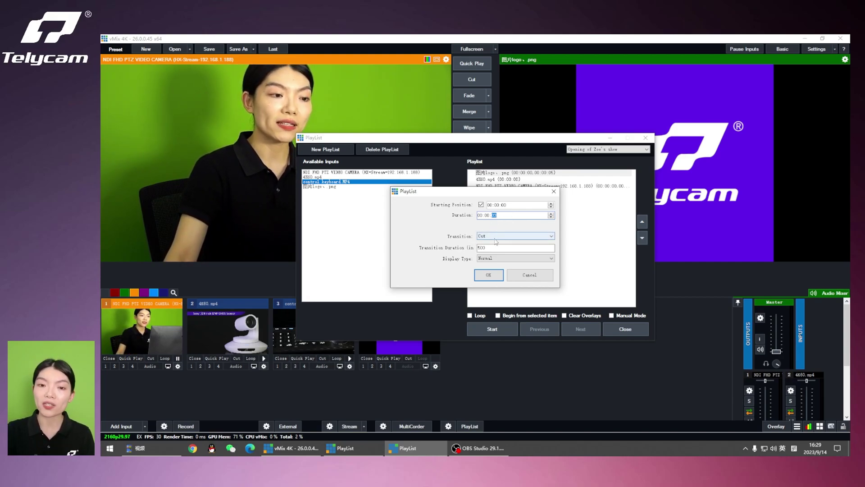
pyautogui.click(495, 239)
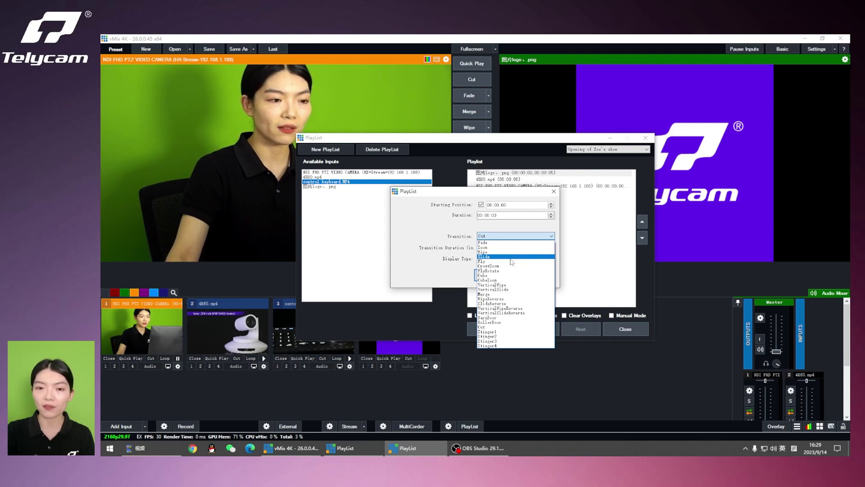
pyautogui.click(511, 257)
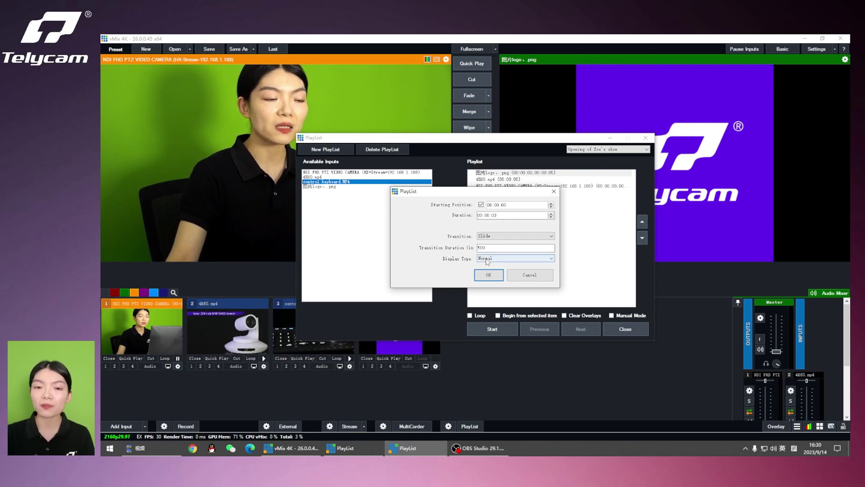
pyautogui.click(490, 261)
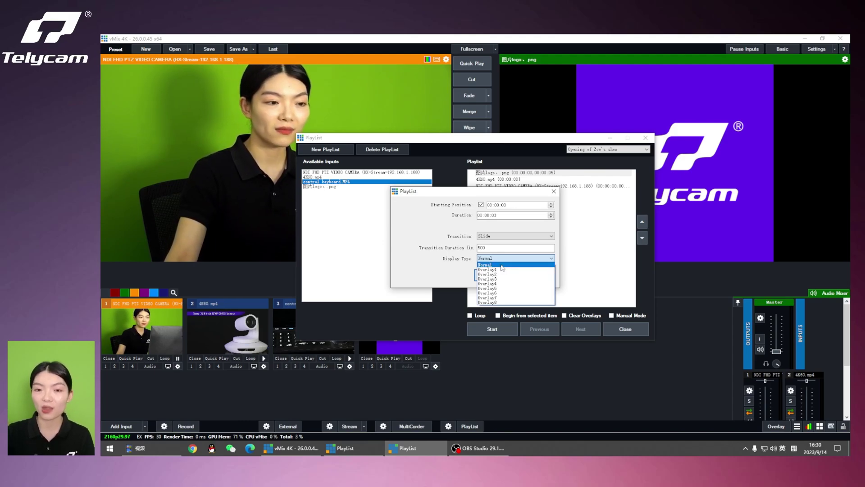
pyautogui.click(502, 266)
pyautogui.click(490, 276)
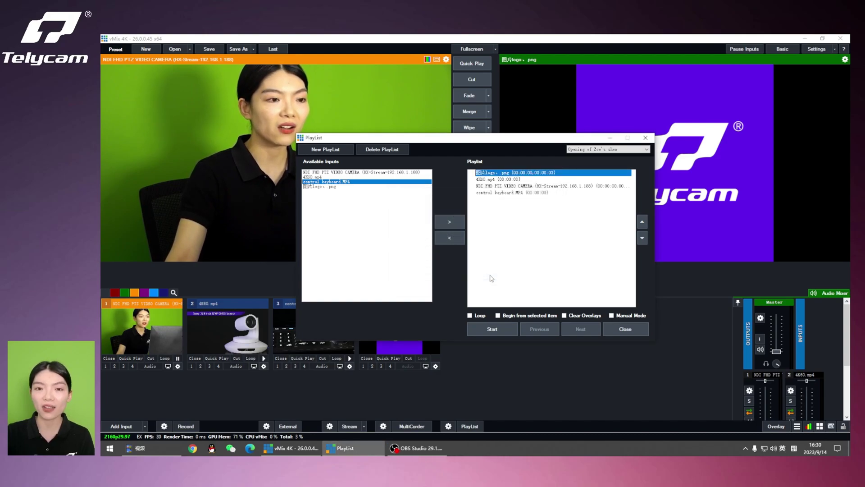
# Set the 4K60.mp4 entry to start at 00:00:10, run 6 seconds, and use WipeReverse.
pyautogui.doubleClick(505, 179)
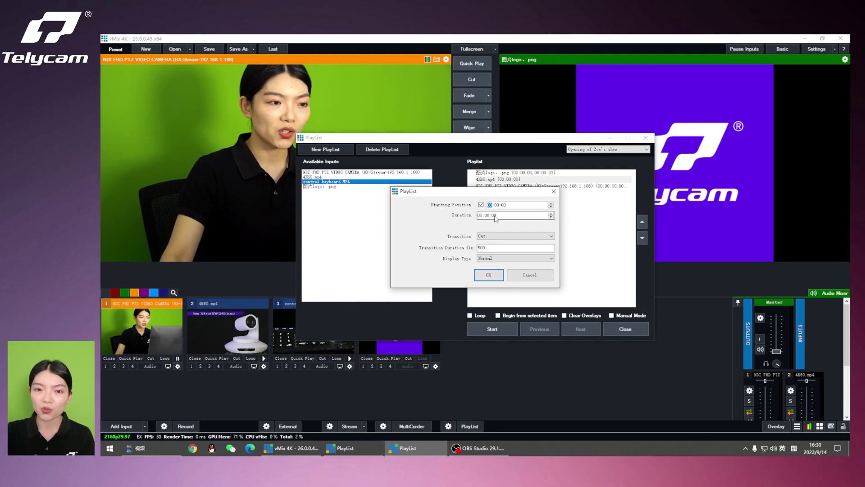
pyautogui.click(495, 216)
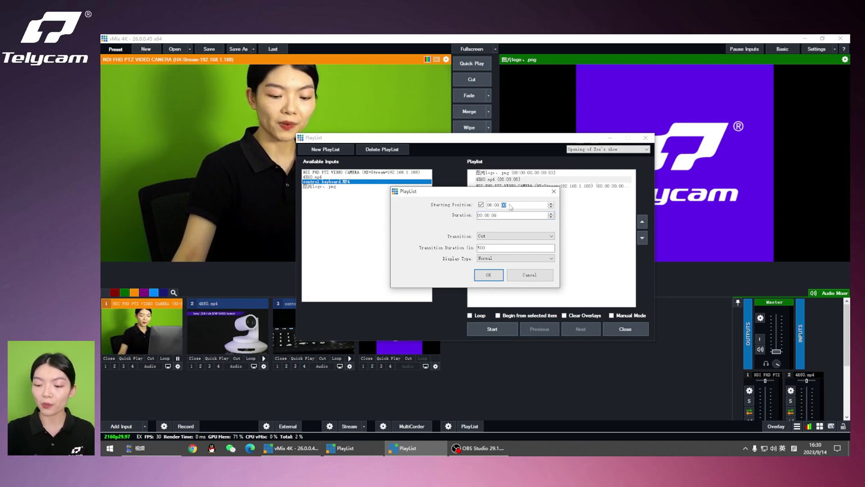
pyautogui.write('10')
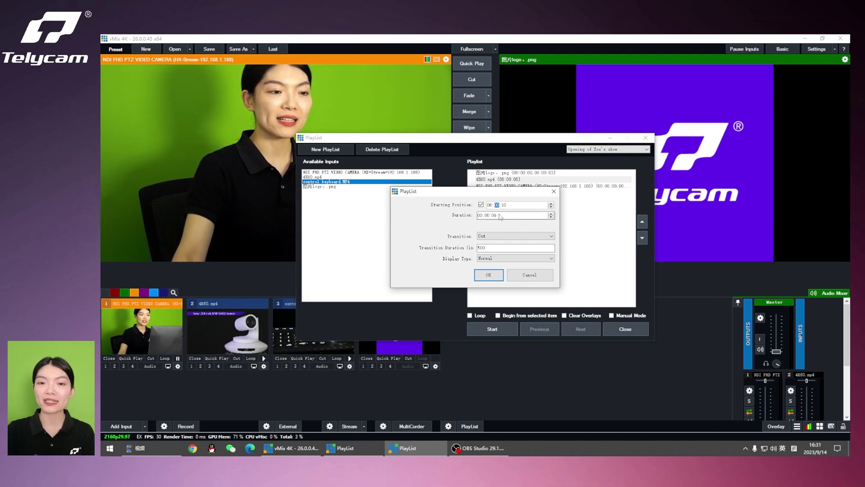
pyautogui.click(503, 216)
pyautogui.click(502, 237)
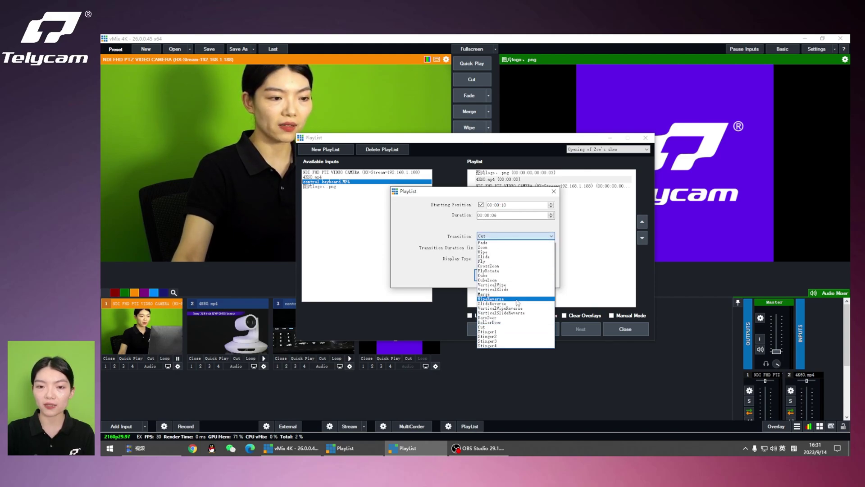
pyautogui.click(517, 299)
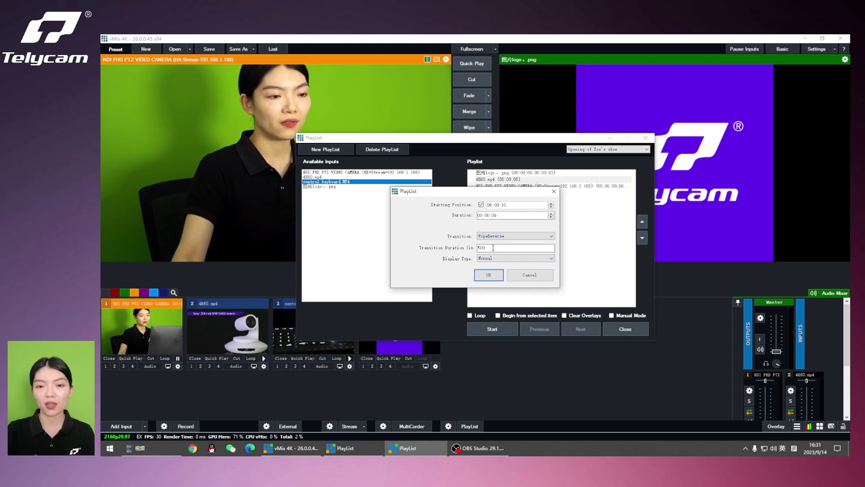
pyautogui.click(488, 274)
pyautogui.click(503, 186)
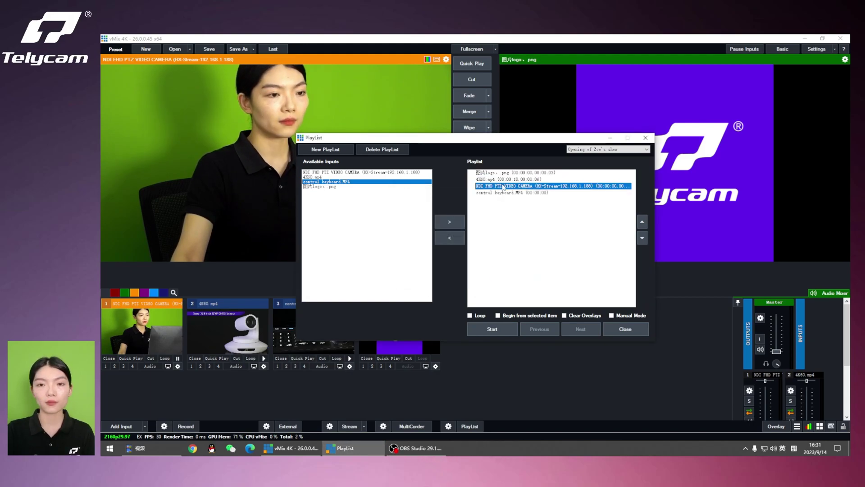
# Give the NDI camera entry 4 seconds with a Merge transition, and keep control keyboard.MP4 on Cut.
pyautogui.doubleClick(504, 187)
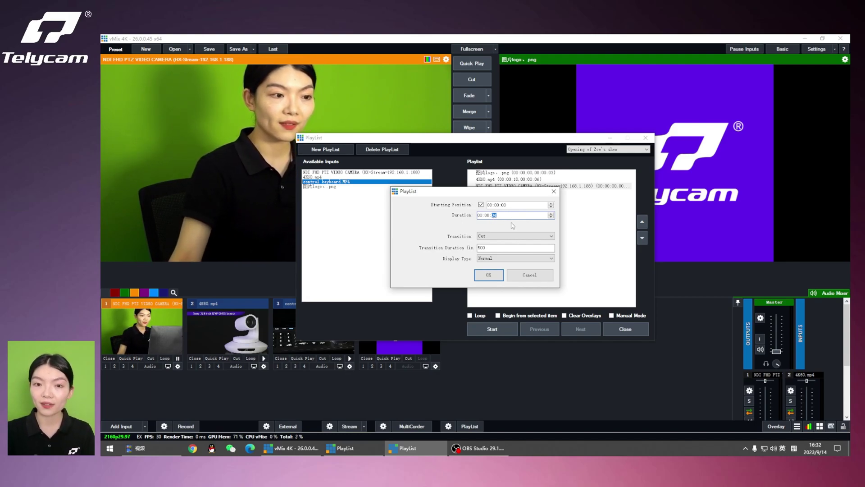
pyautogui.click(504, 239)
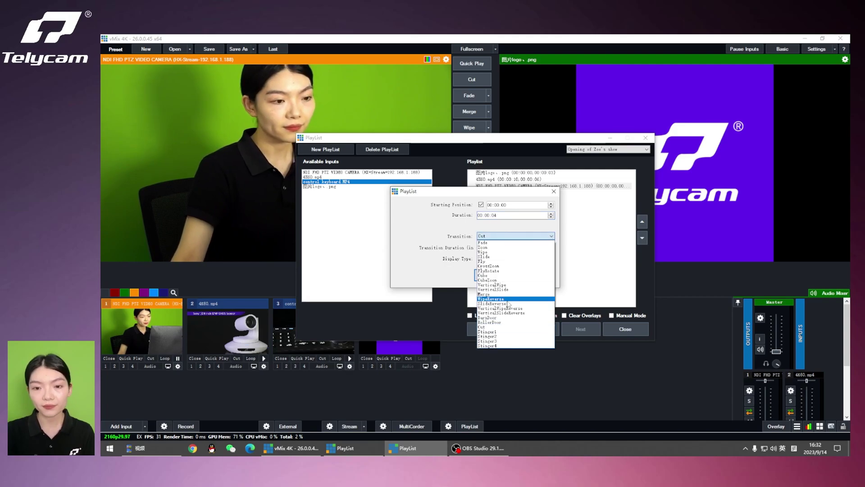
pyautogui.click(504, 293)
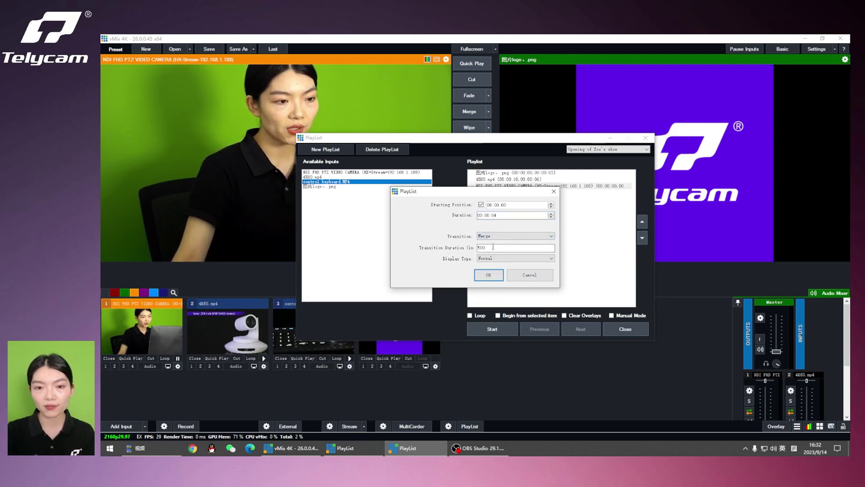
pyautogui.click(492, 275)
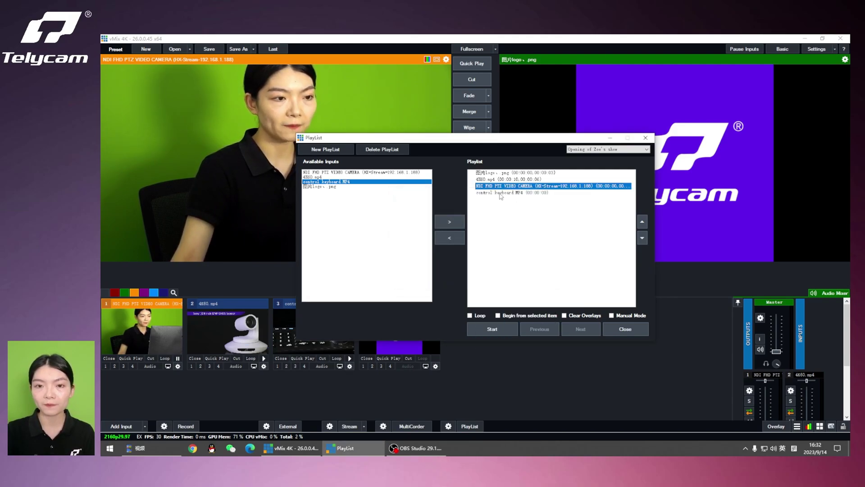
pyautogui.doubleClick(501, 193)
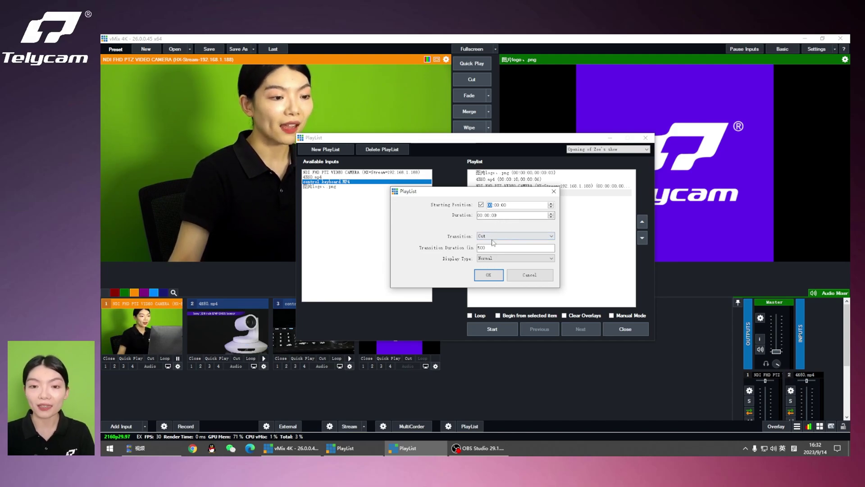
pyautogui.click(495, 276)
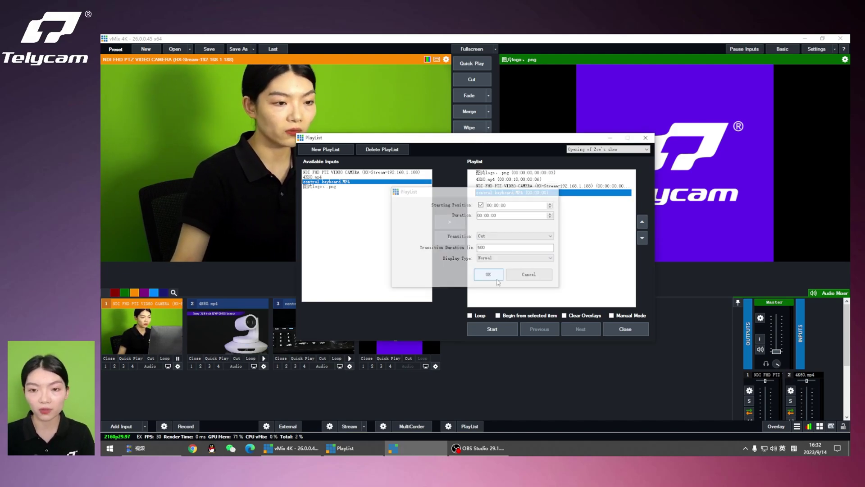
# Play the playlist looped with Clear Overlays, step back and forward, then close and stop it.
pyautogui.click(564, 316)
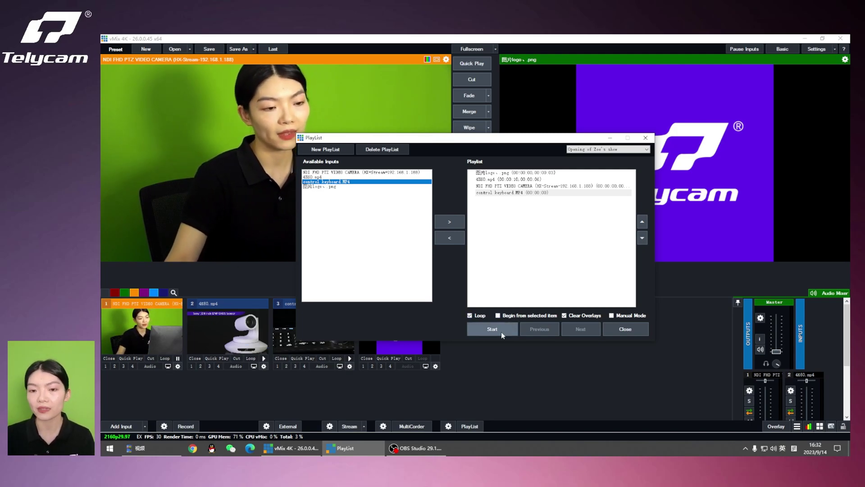
pyautogui.click(501, 332)
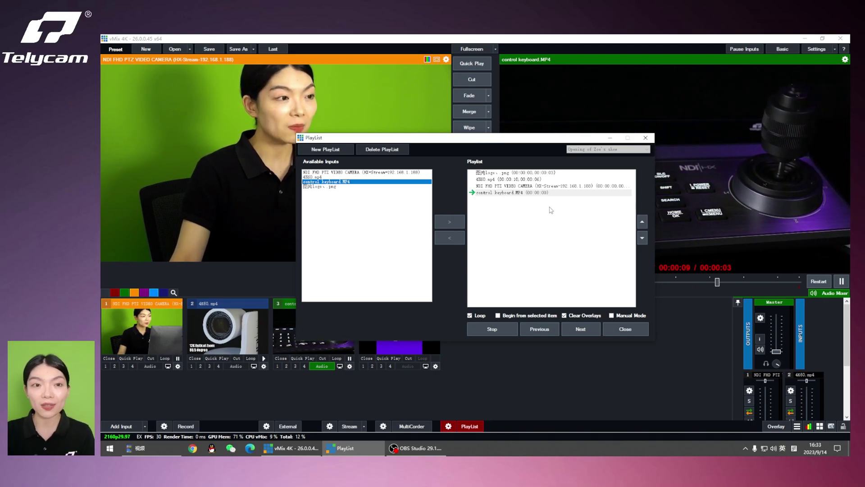
pyautogui.click(583, 326)
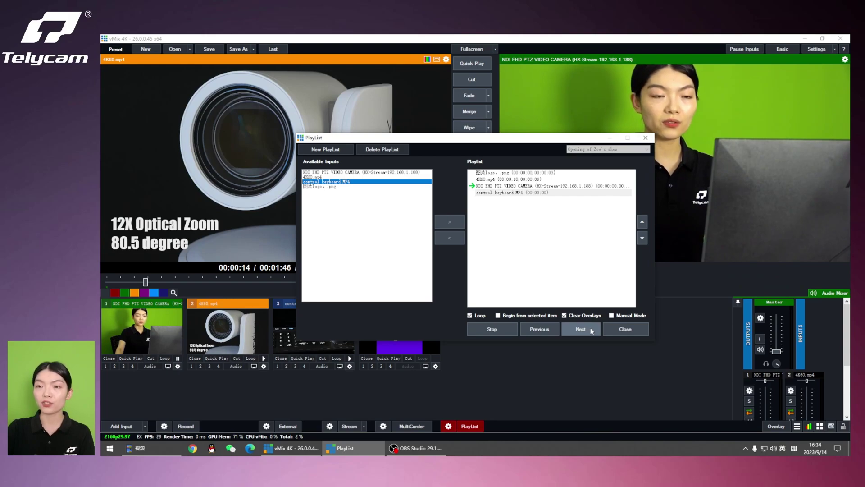
pyautogui.click(591, 327)
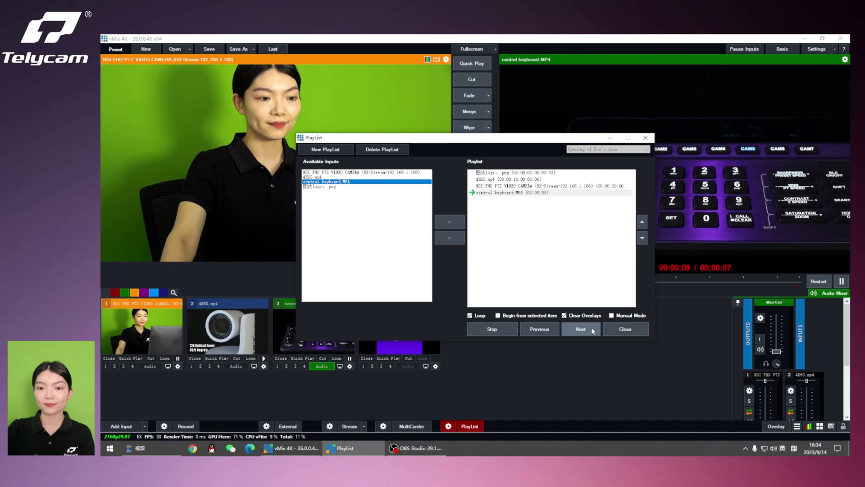
pyautogui.click(626, 329)
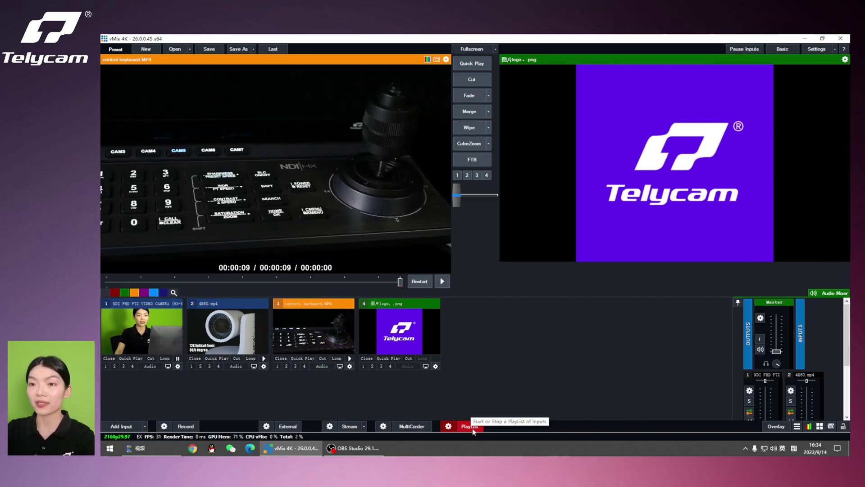
pyautogui.click(471, 428)
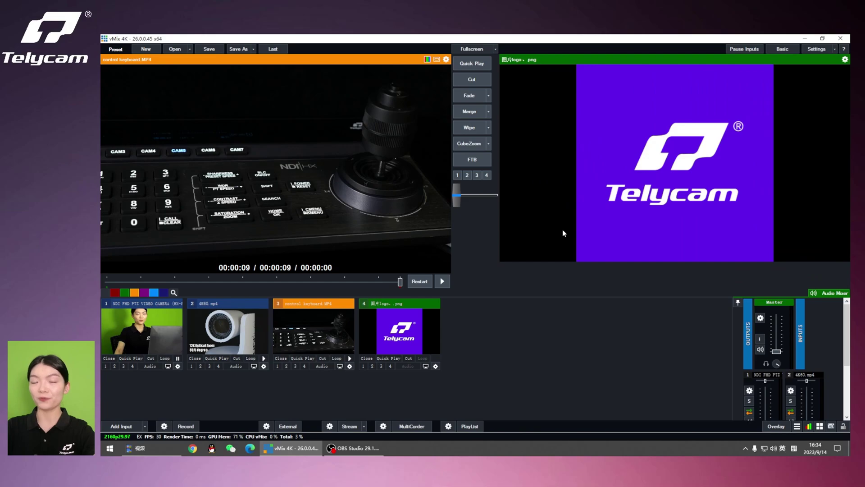